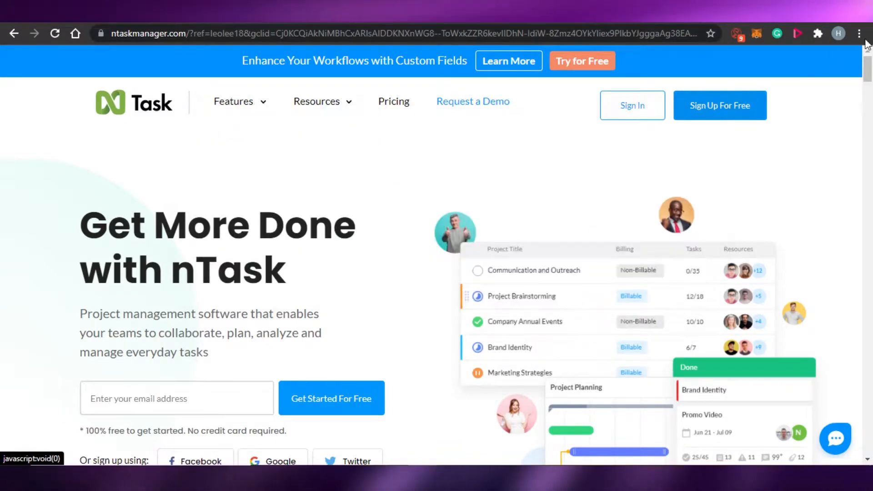
Open nTask's pricing page and examine the prices and features of the Basic, Premium, Business and Enterprise plans.
drag(867, 74, 869, 50)
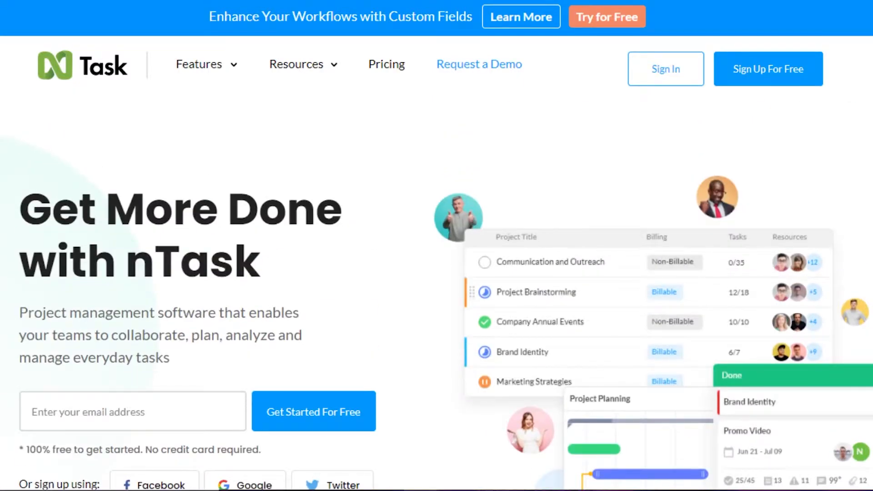
scroll(437, 290, down, 3)
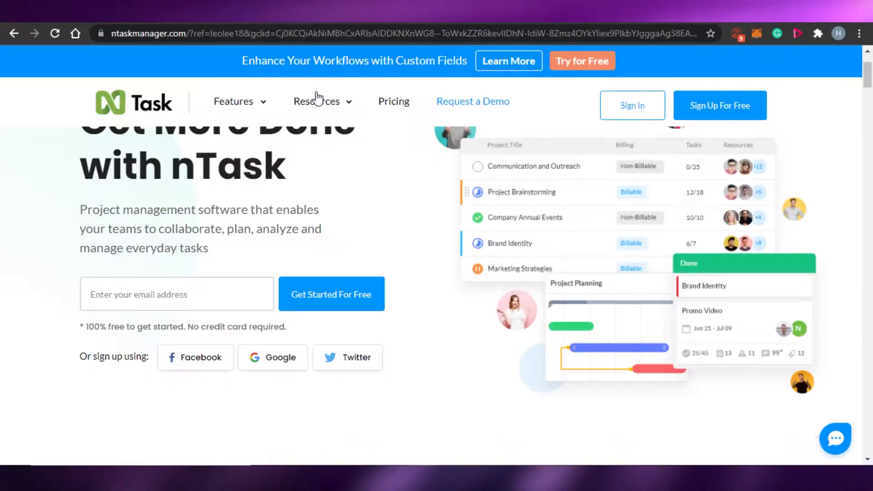
click(402, 109)
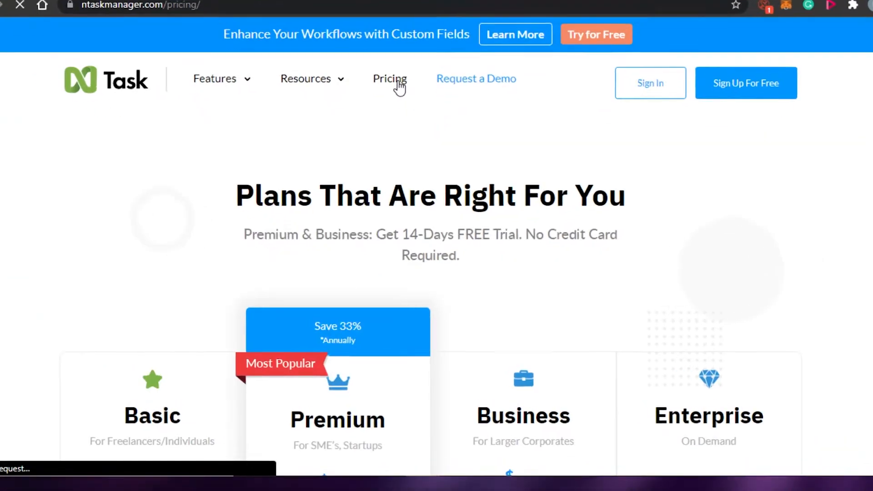
scroll(429, 282, down, 6)
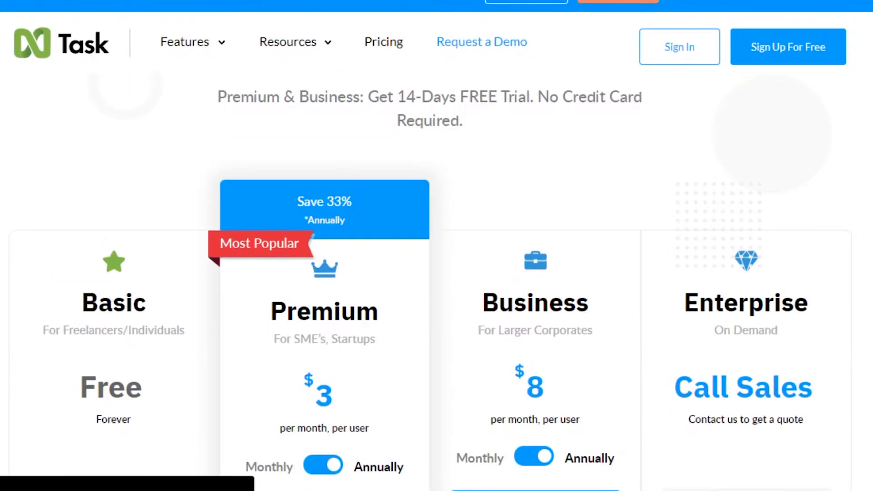
scroll(436, 282, down, 1)
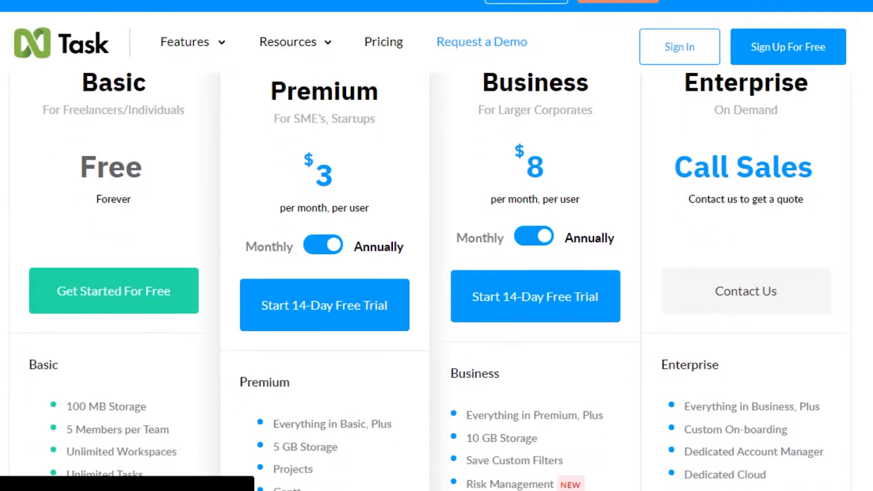
scroll(436, 282, down, 4)
scroll(437, 282, up, 5)
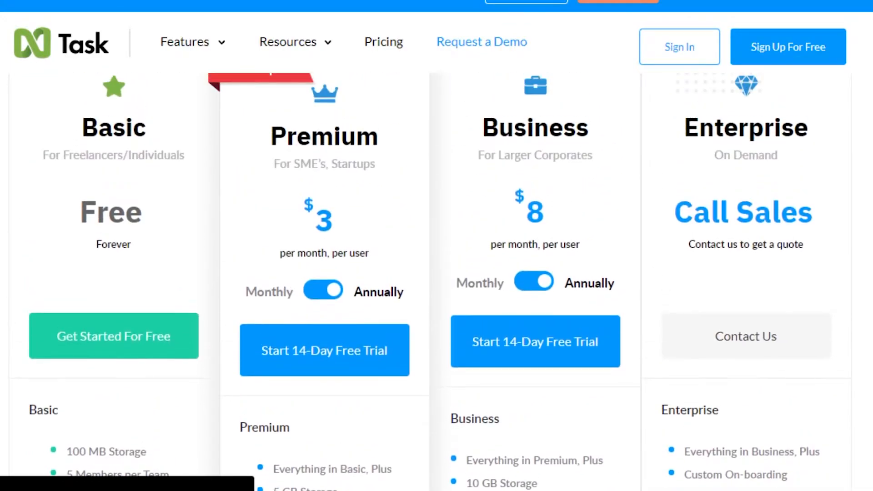
scroll(437, 282, down, 4)
scroll(436, 282, up, 4)
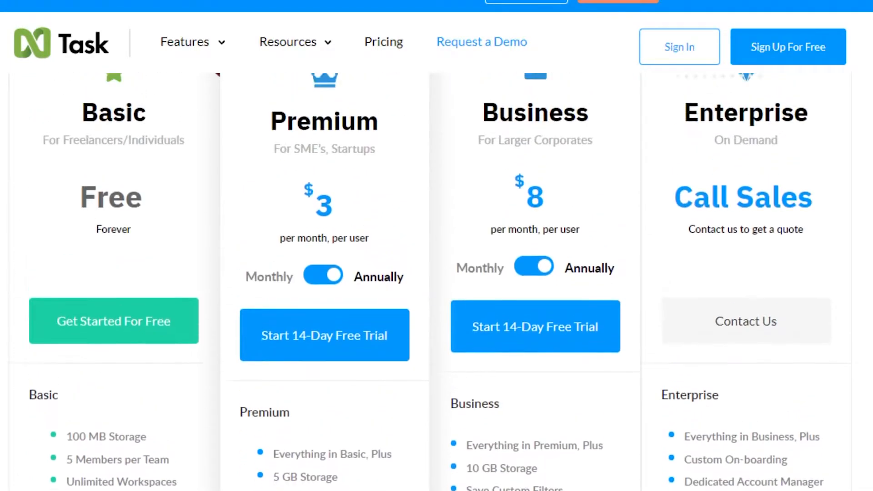
scroll(437, 282, down, 3)
scroll(436, 282, down, 1)
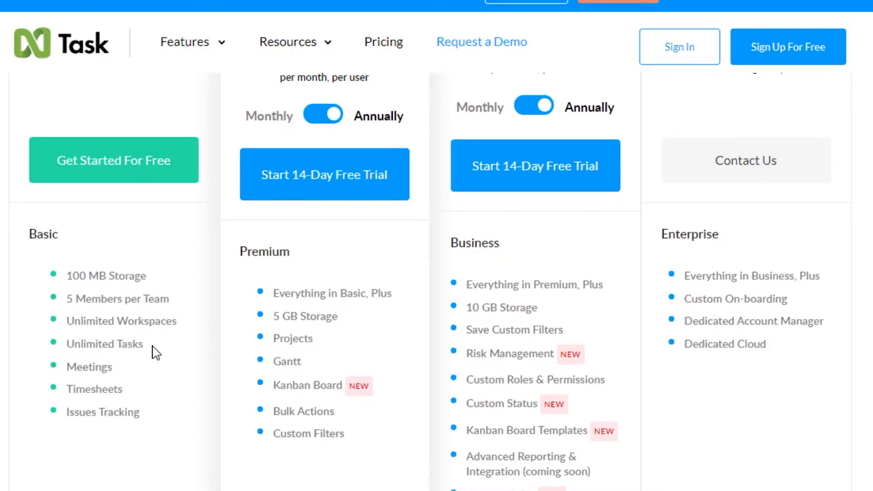
scroll(437, 281, up, 4)
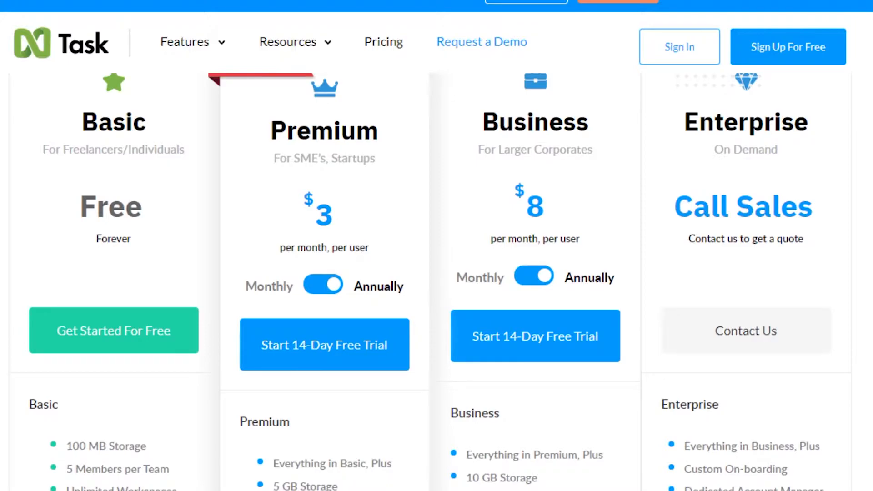
scroll(436, 281, down, 6)
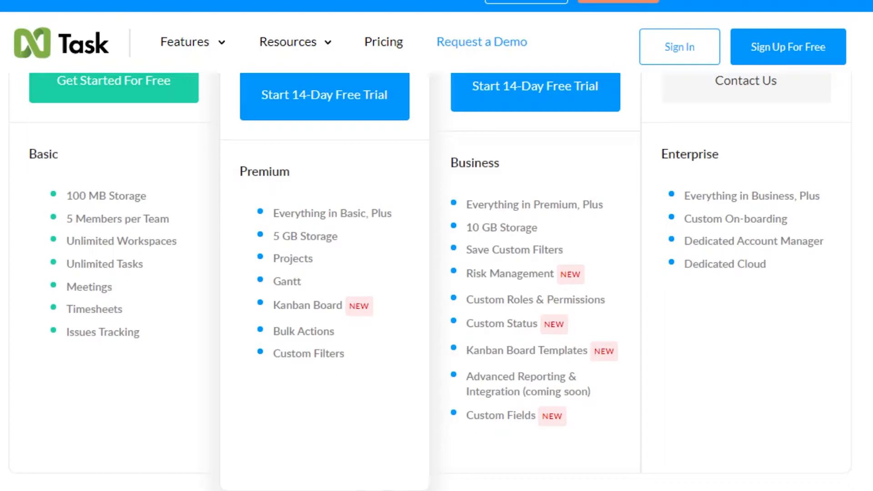
scroll(436, 282, up, 6)
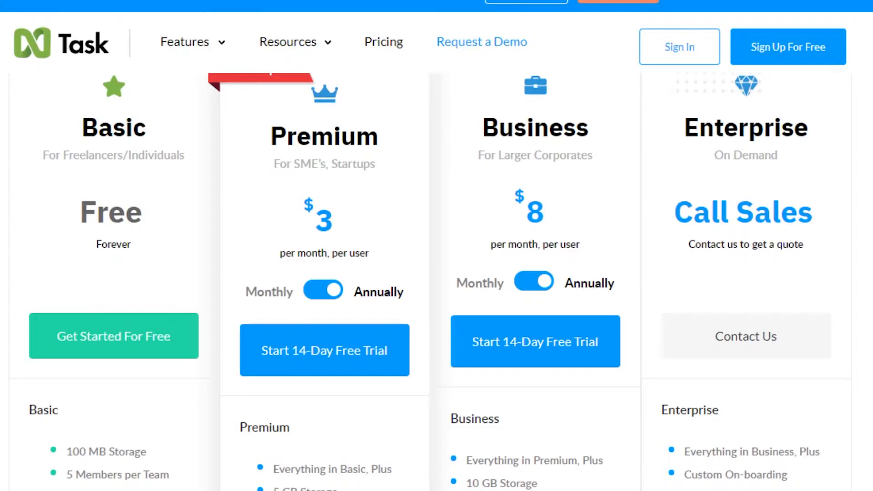
scroll(437, 282, down, 6)
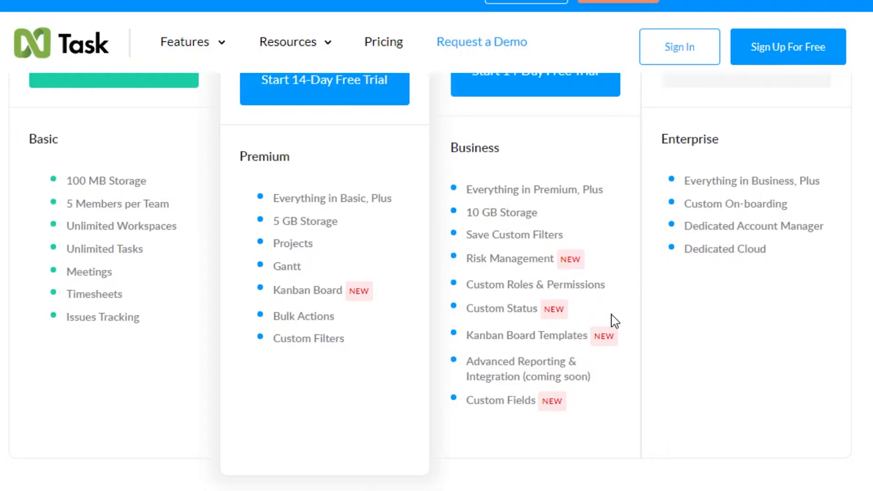
scroll(436, 273, up, 3)
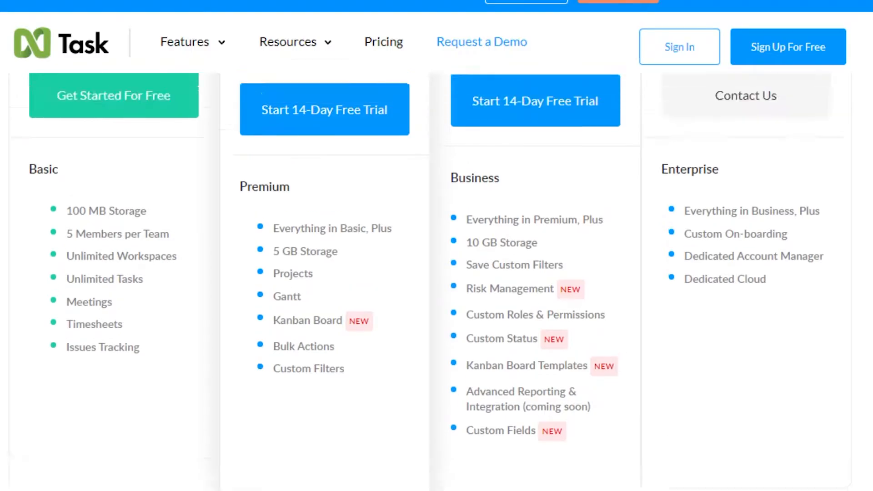
scroll(436, 273, up, 4)
scroll(437, 272, down, 2)
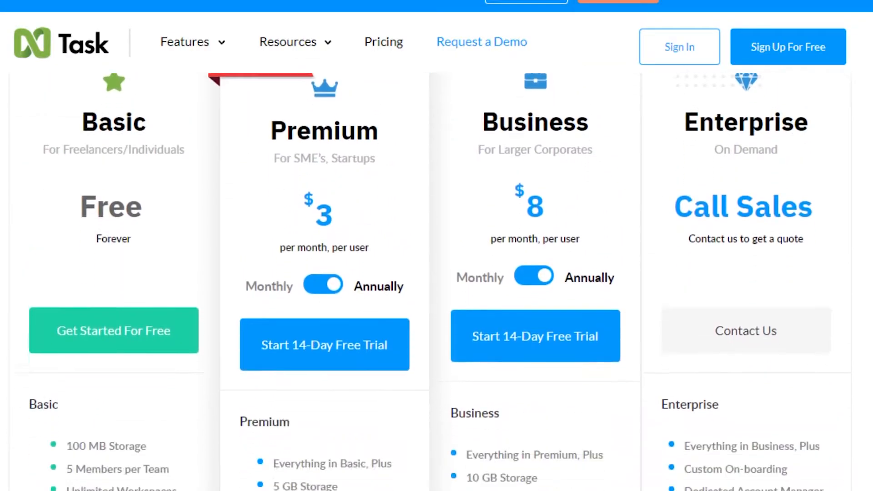
scroll(436, 272, down, 7)
scroll(437, 273, up, 10)
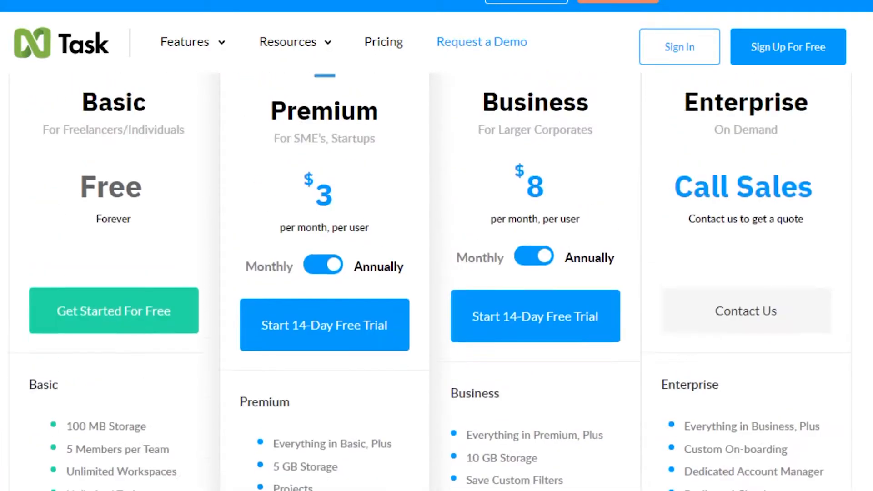
scroll(436, 272, down, 6)
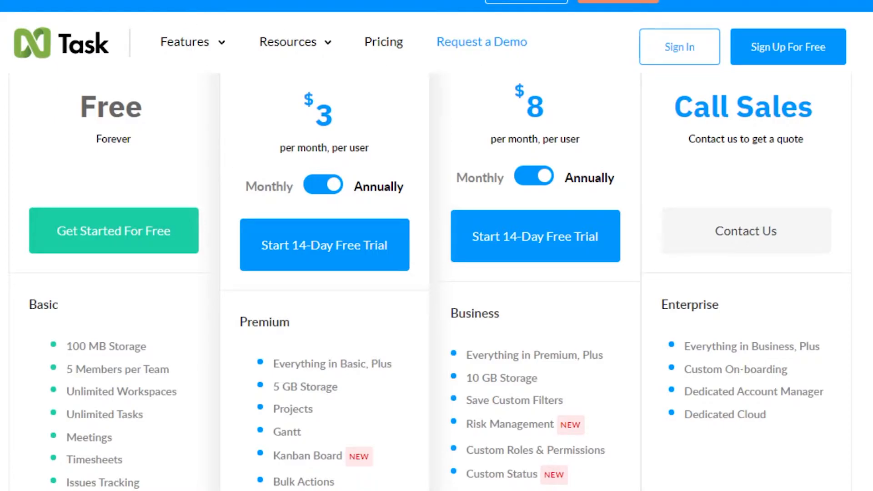
scroll(436, 281, down, 9)
scroll(436, 282, up, 15)
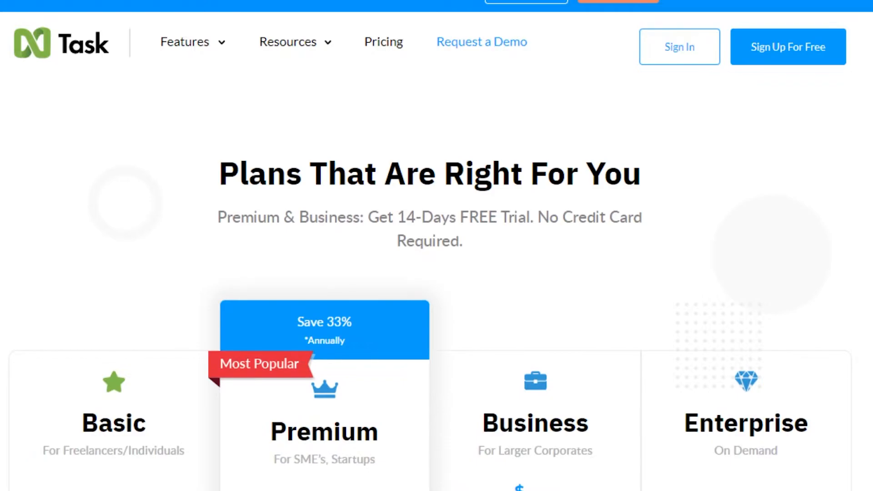
scroll(436, 281, down, 8)
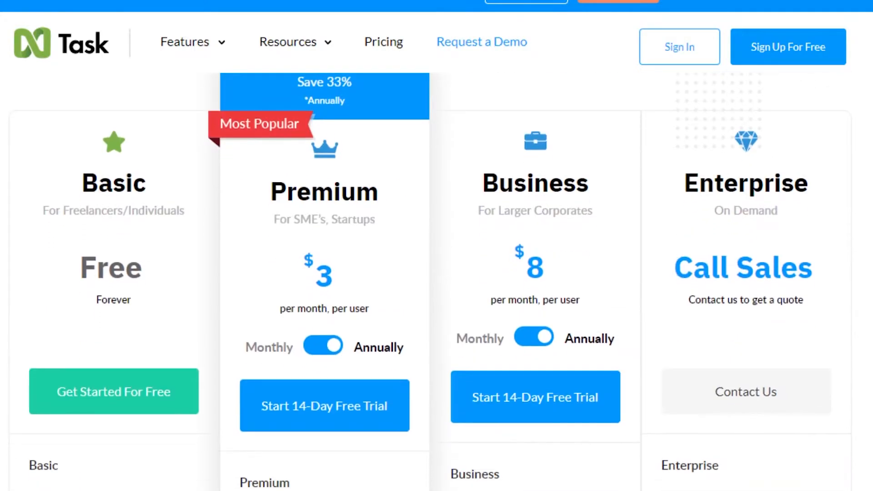
scroll(437, 282, up, 2)
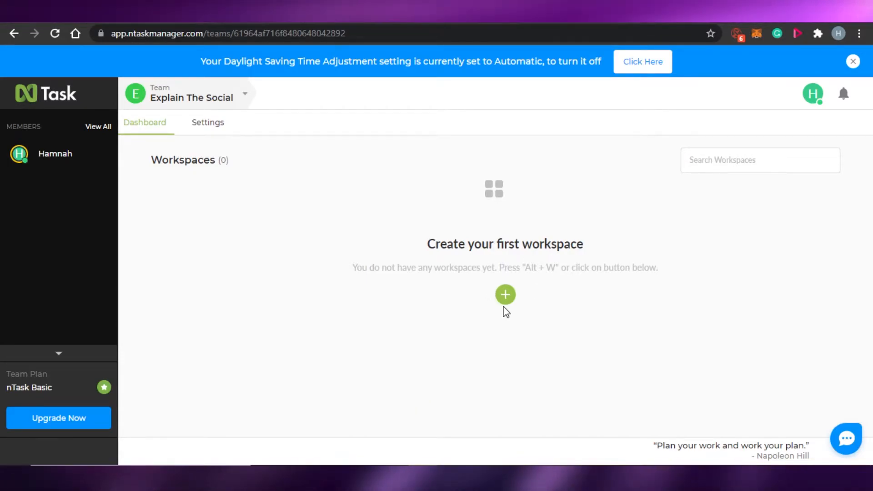
Create a first workspace named "Explain the Social" with the suggested workspace URL.
click(505, 298)
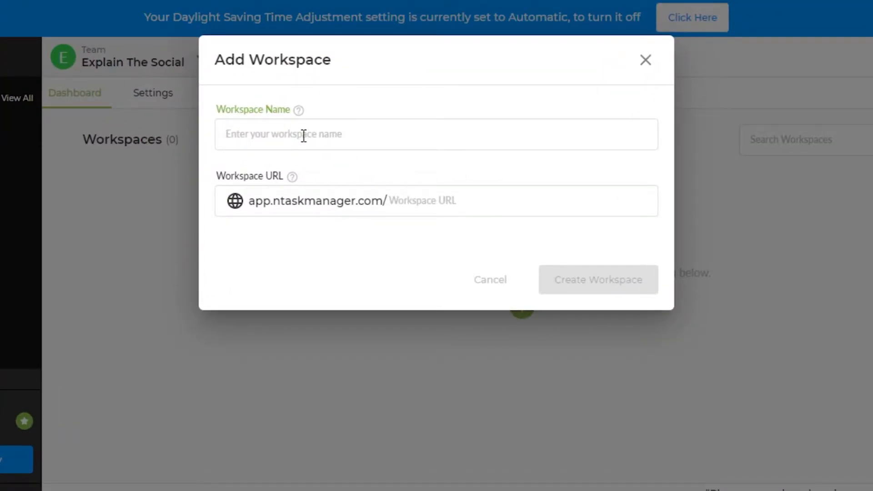
text(Explain the Social)
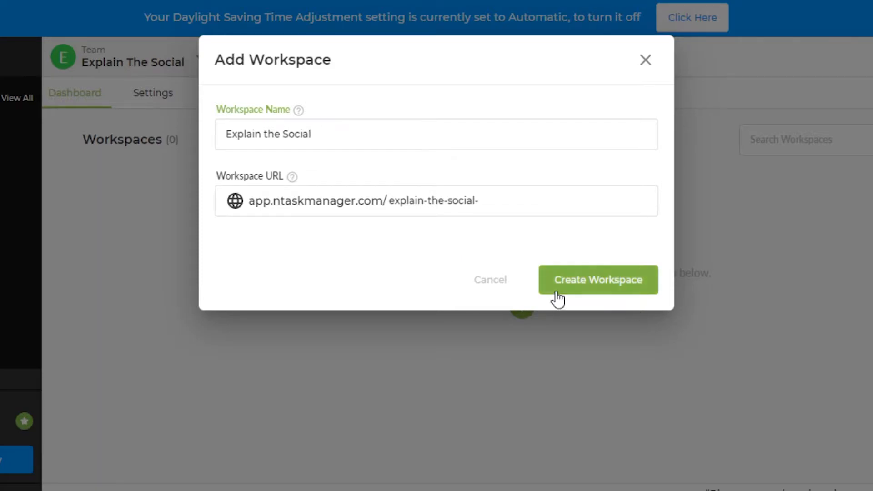
click(618, 279)
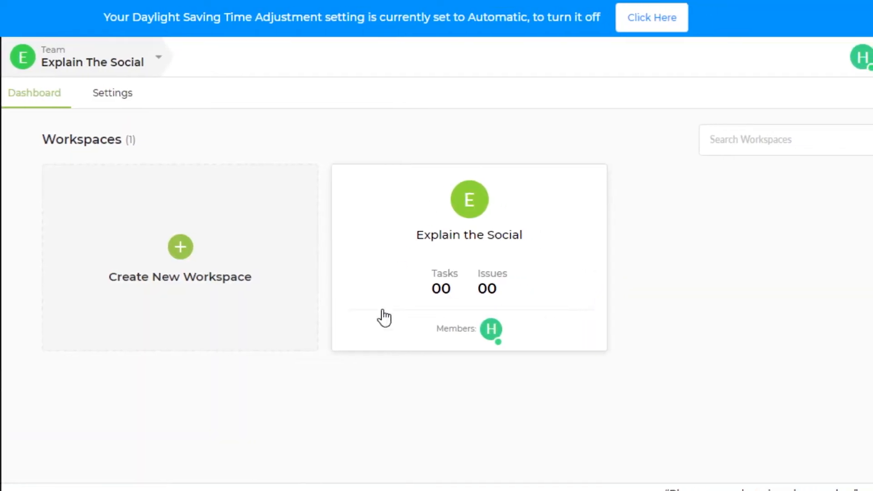
Open the Explain the Social workspace and skip the offer to book a demo.
click(578, 199)
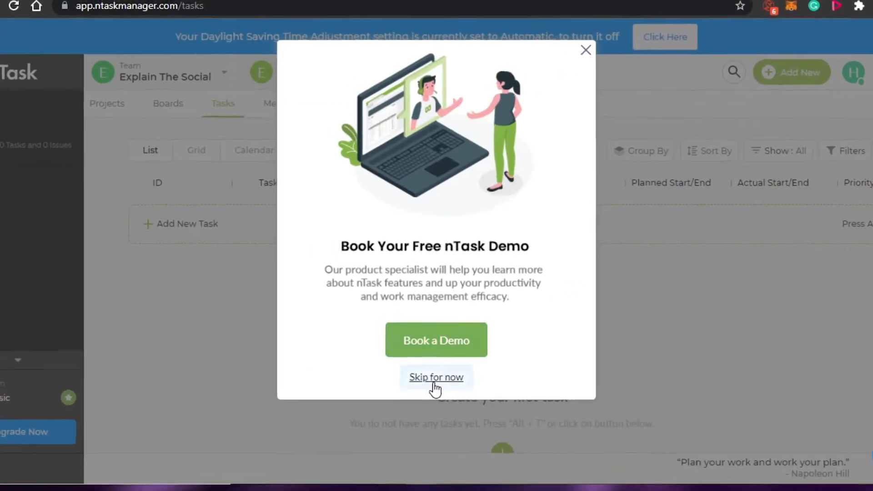
click(436, 368)
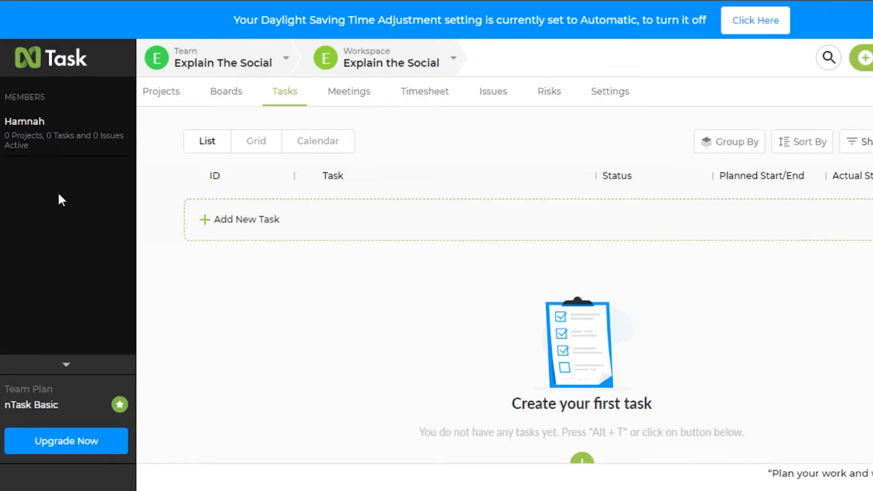
click(426, 102)
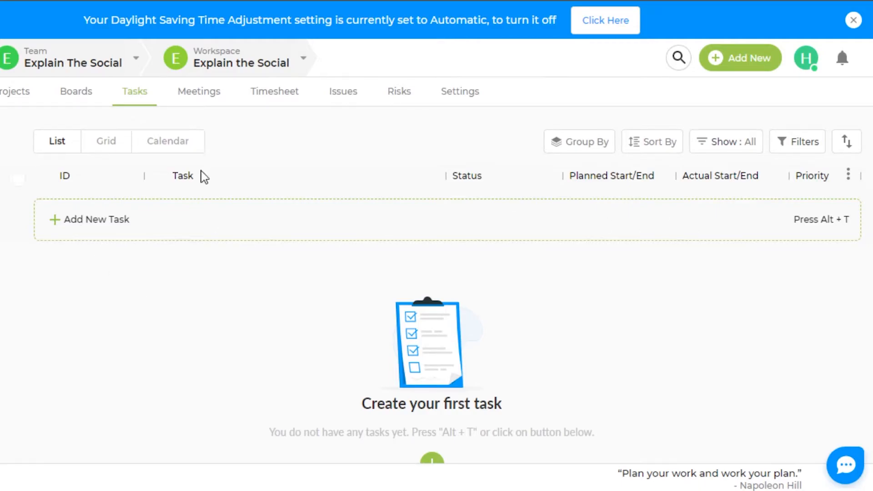
Add a new task named "Task 1" to the workspace's task list.
click(83, 236)
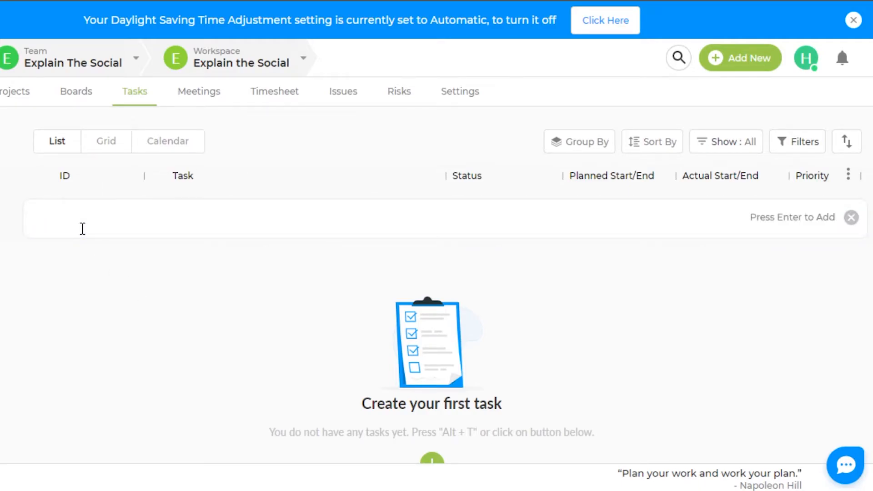
text(Task 1)
key(Return)
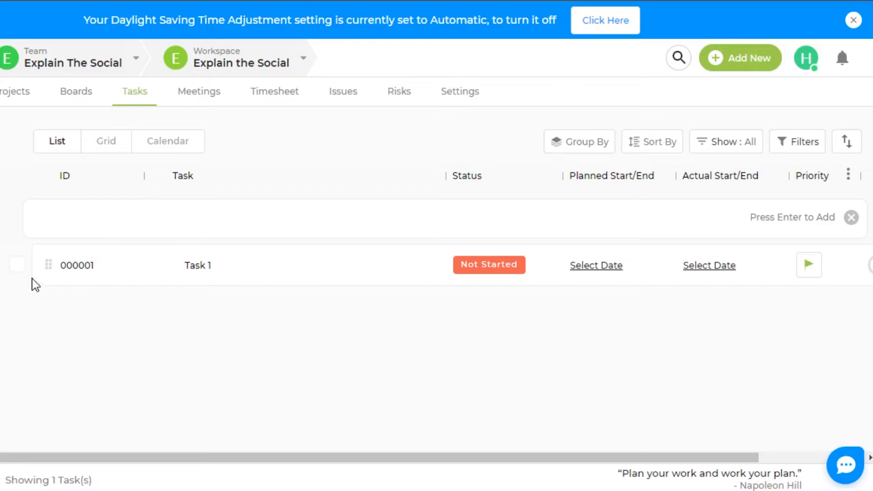
Select Task 1 in the list and set its status to In Progress.
click(18, 269)
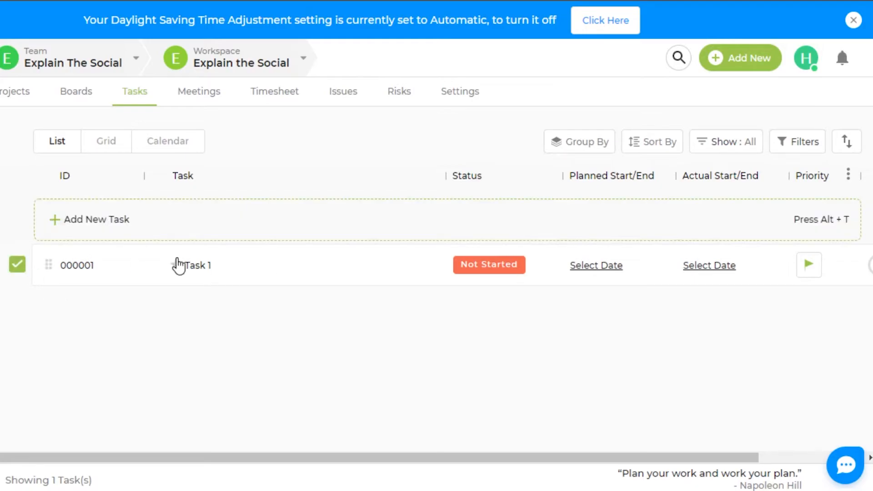
click(496, 266)
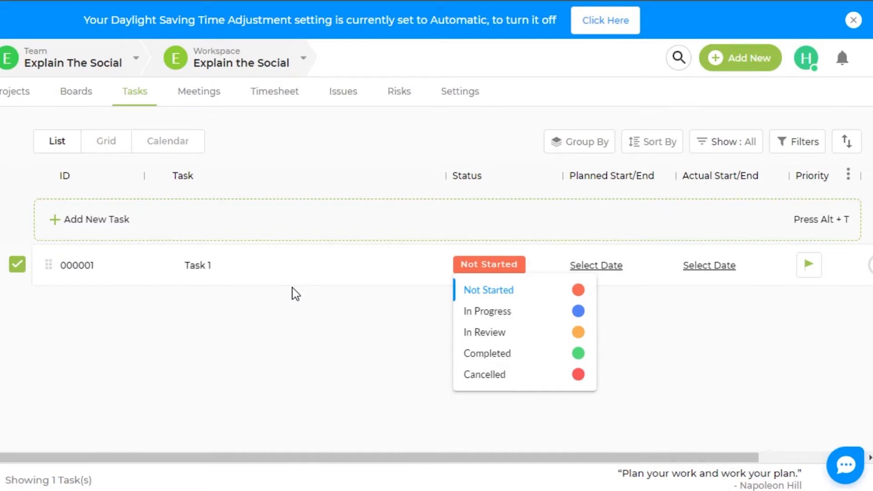
click(503, 312)
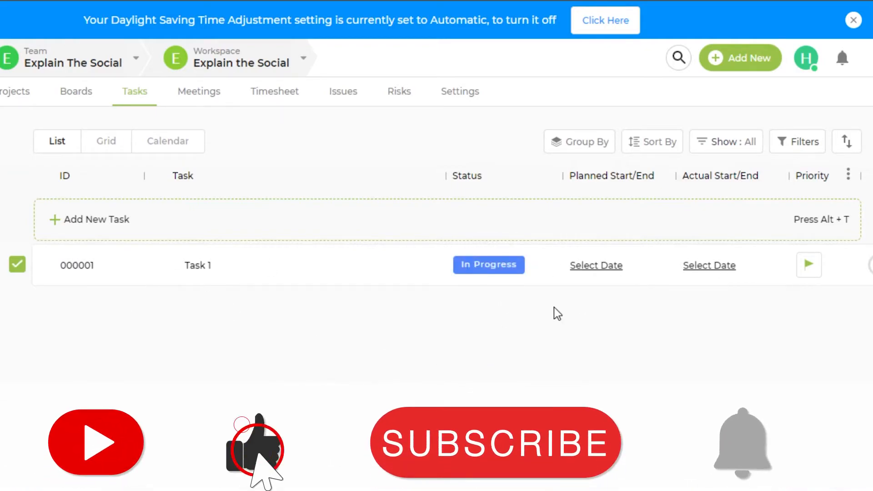
Try to pick November 4, 2021 as Task 1's planned date, and set the task's priority to High.
click(600, 270)
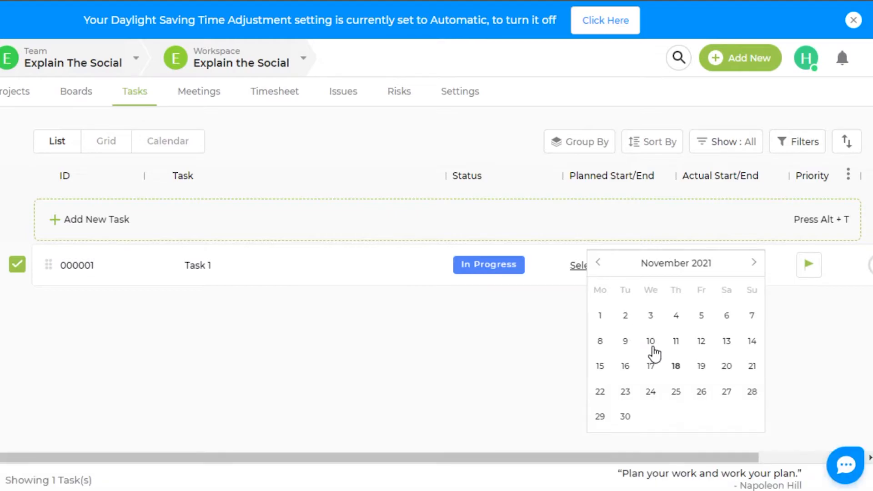
click(674, 317)
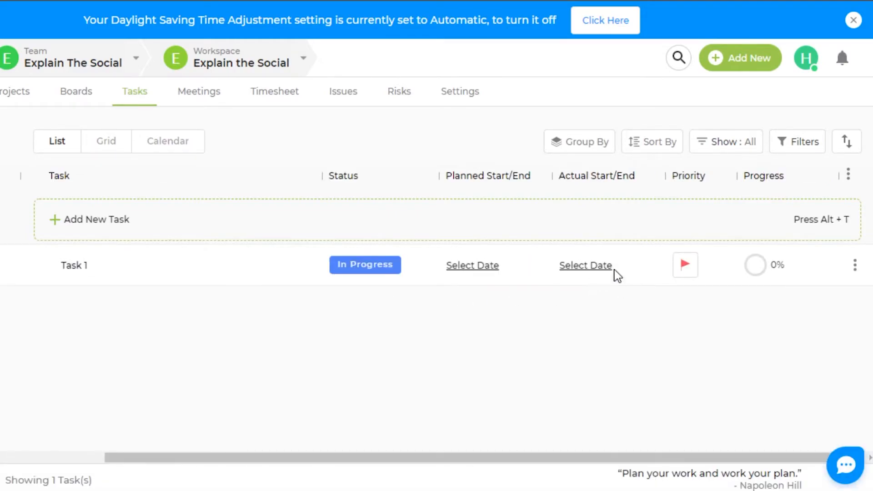
click(684, 267)
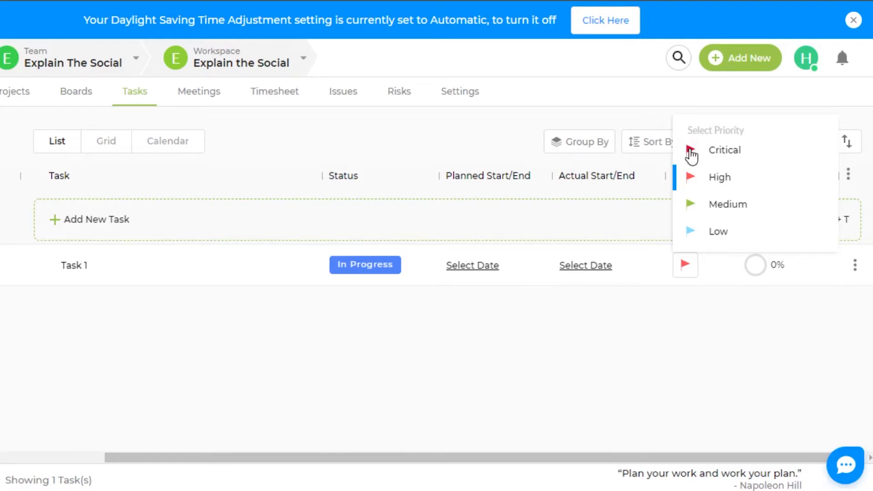
click(694, 177)
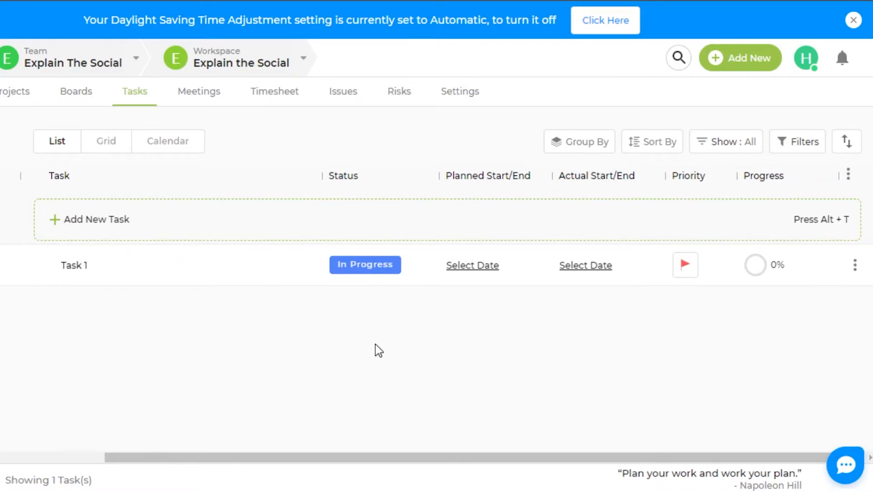
Open the Projects section of the workspace.
mouse_move(187, 189)
click(23, 94)
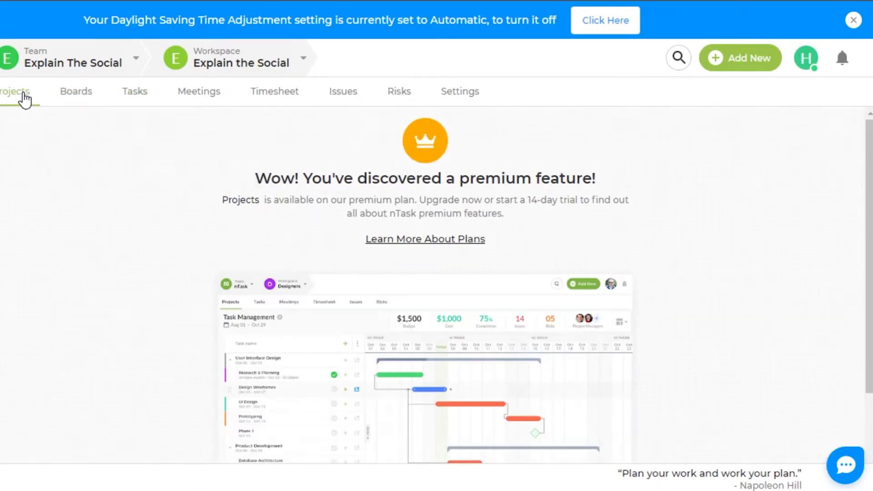
Look over the Projects page and the workspace's Boards section.
scroll(809, 218, down, 3)
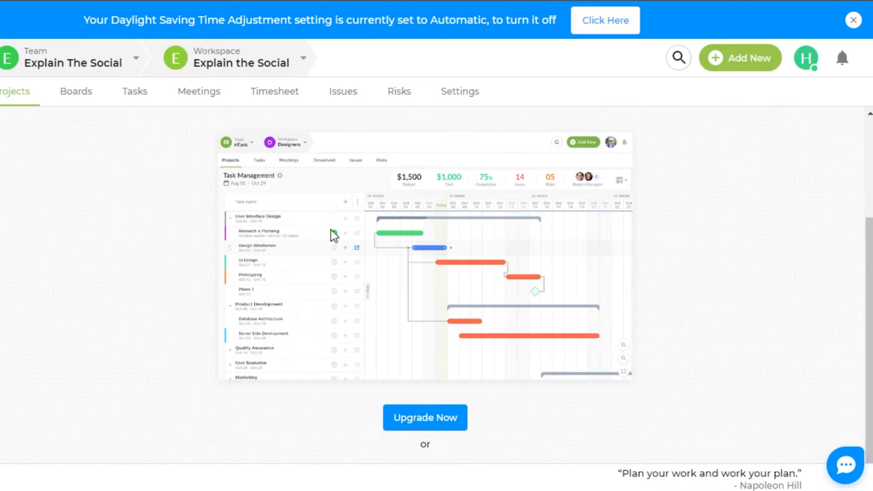
click(80, 98)
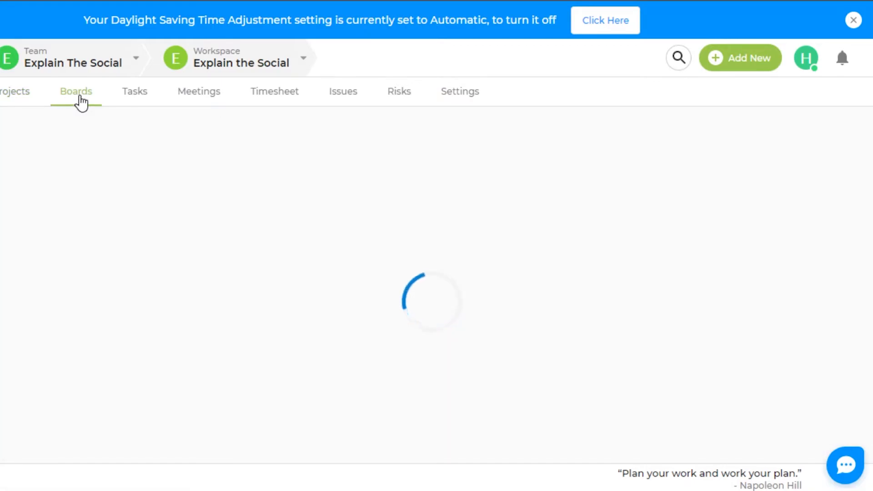
scroll(546, 261, down, 3)
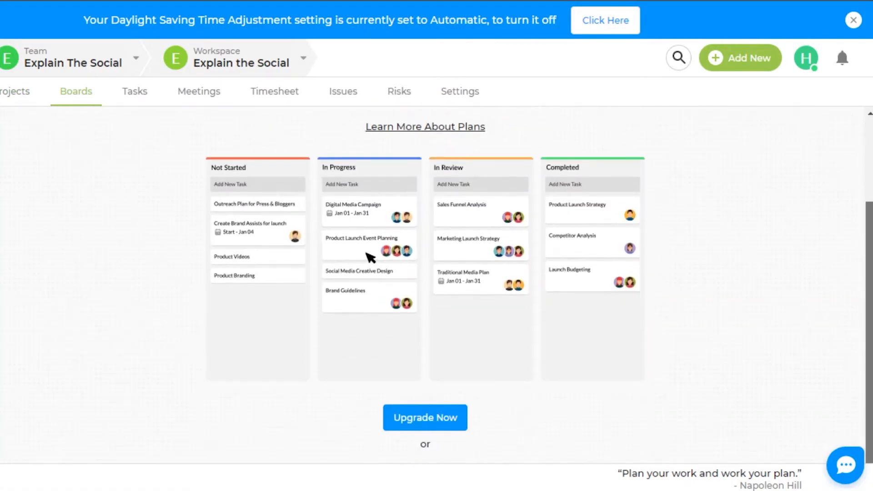
Add a task named "task 2" to the workspace's task list and set its status to In Progress.
click(144, 101)
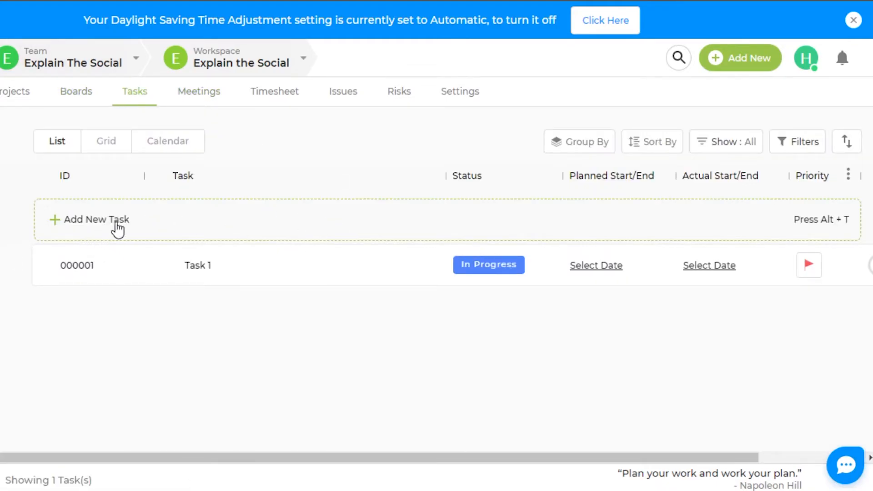
click(89, 221)
text(task 2)
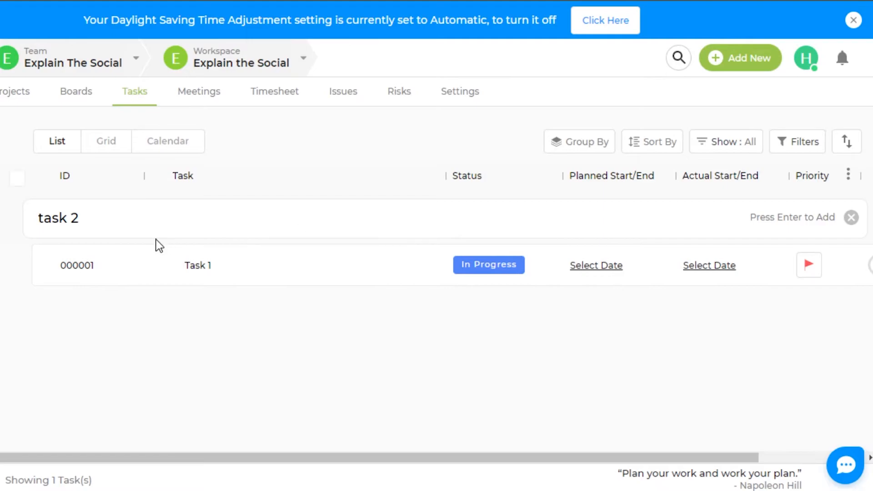
key(Return)
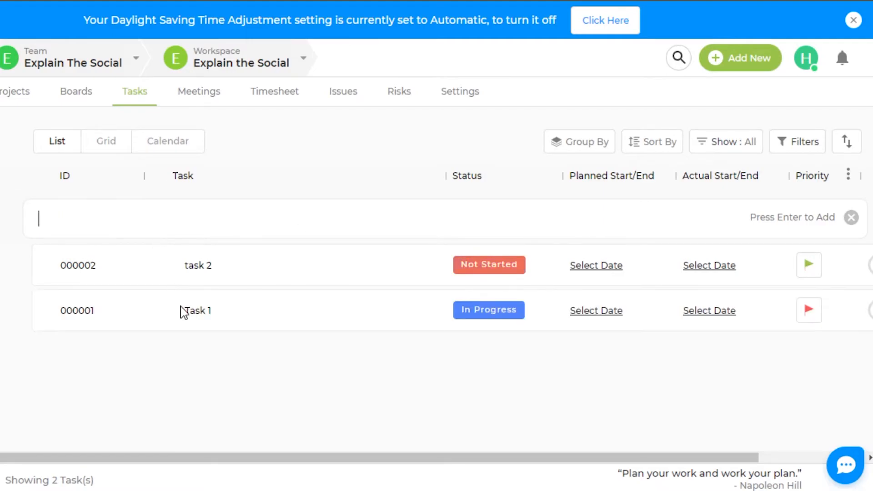
click(487, 264)
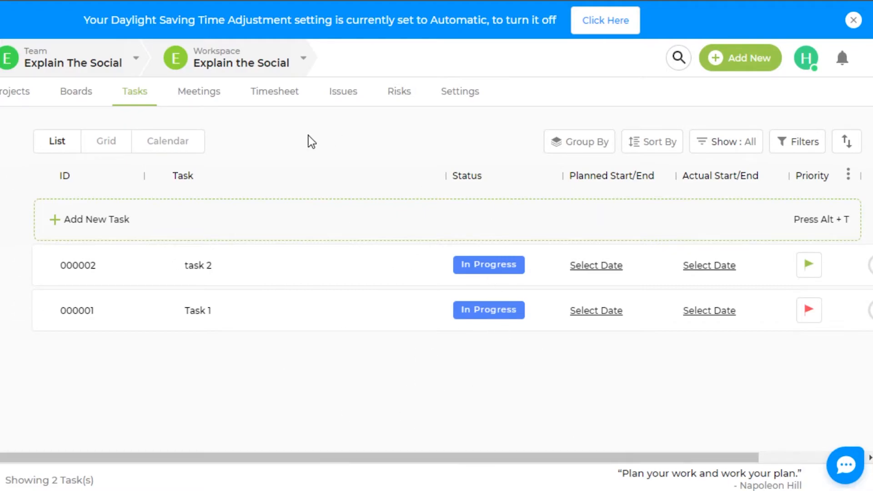
Add a new meeting titled "meeting" in the workspace's Meetings section.
click(208, 94)
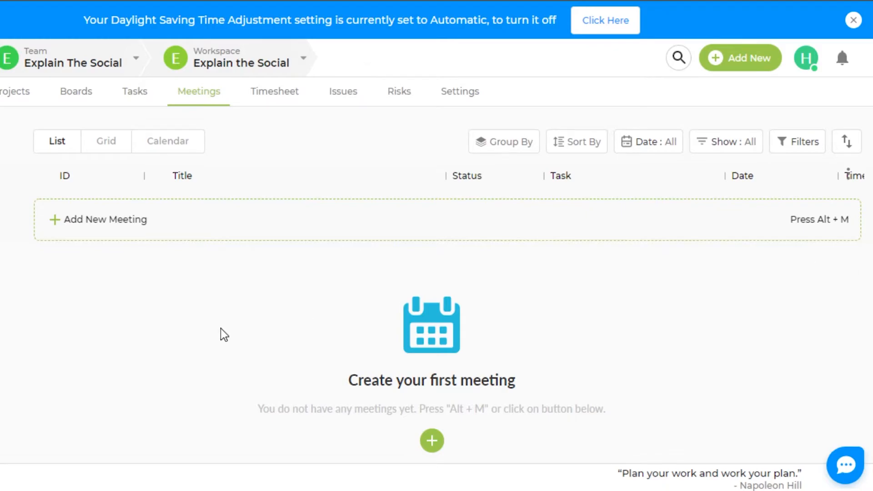
click(72, 223)
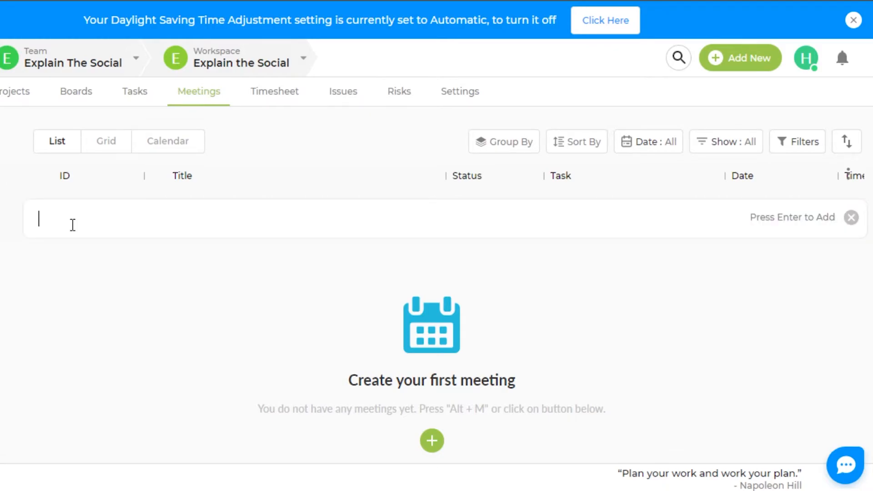
text(meeting)
key(Return)
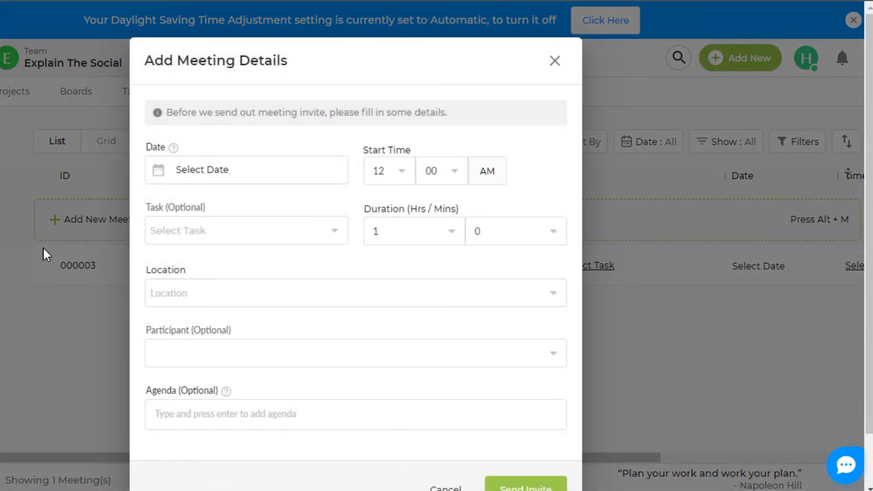
Set the meeting's date to November 3, 2021 and its start time to 08:00 AM.
click(245, 183)
click(248, 243)
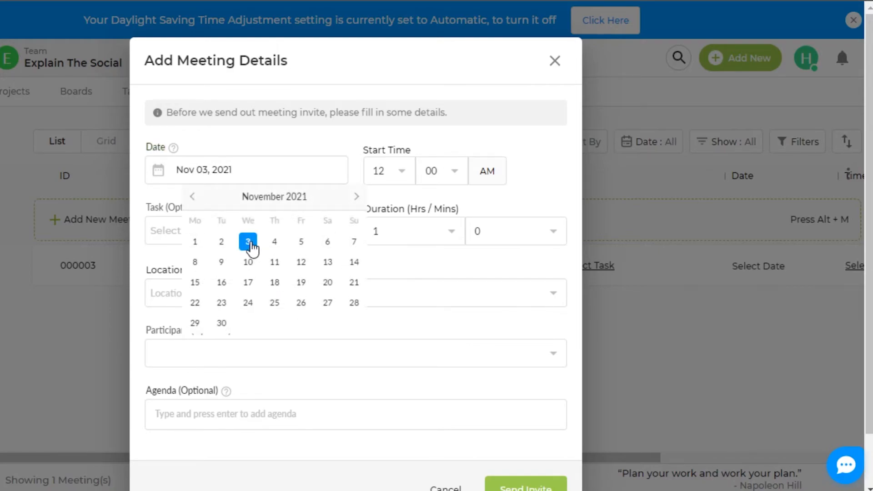
click(407, 173)
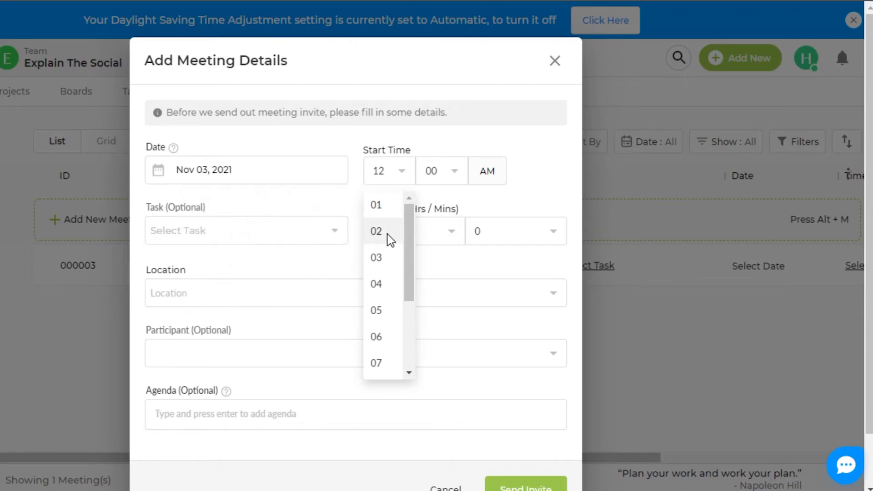
scroll(412, 256, down, 2)
click(391, 257)
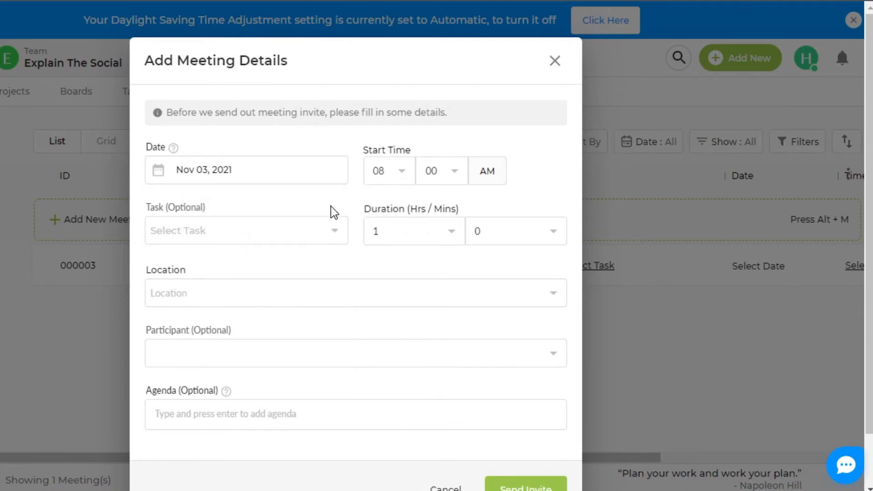
Link the meeting to Task 1 and set its duration to 2 hours 0 minutes.
click(217, 222)
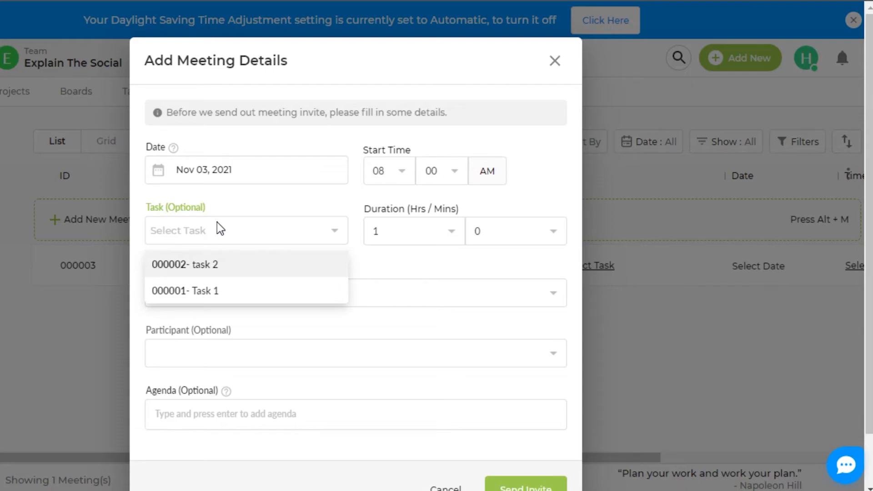
click(203, 293)
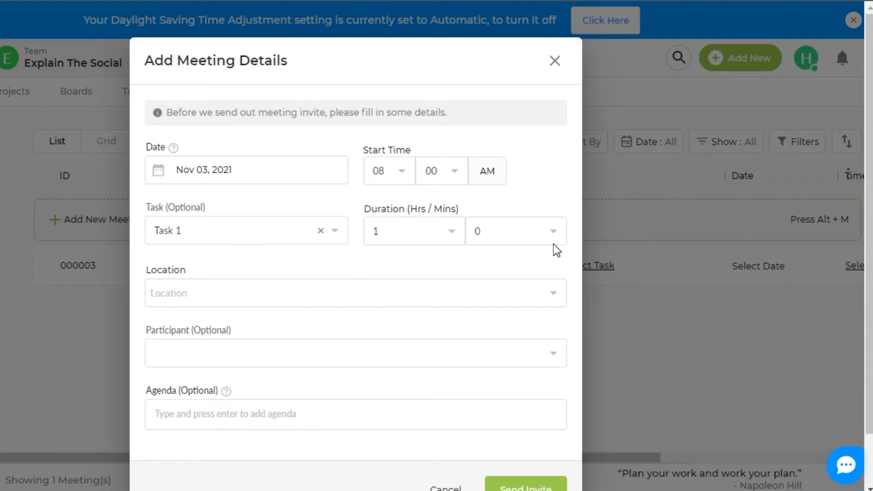
click(443, 232)
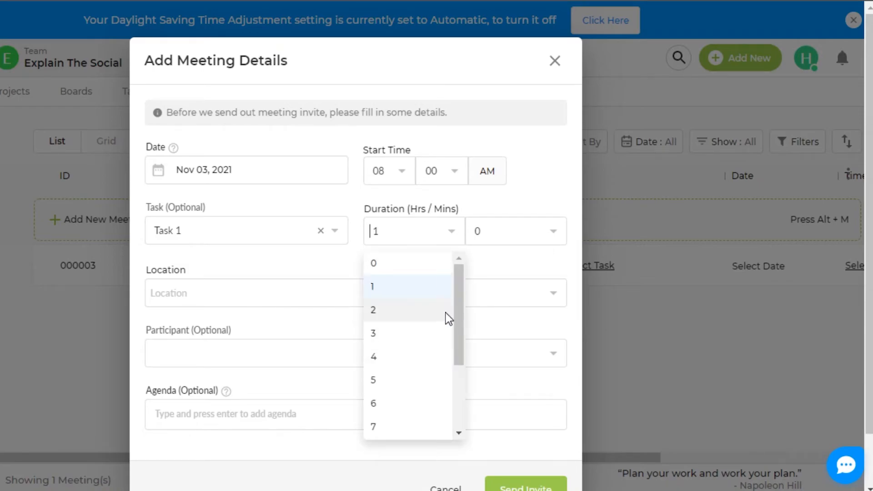
click(376, 308)
click(545, 233)
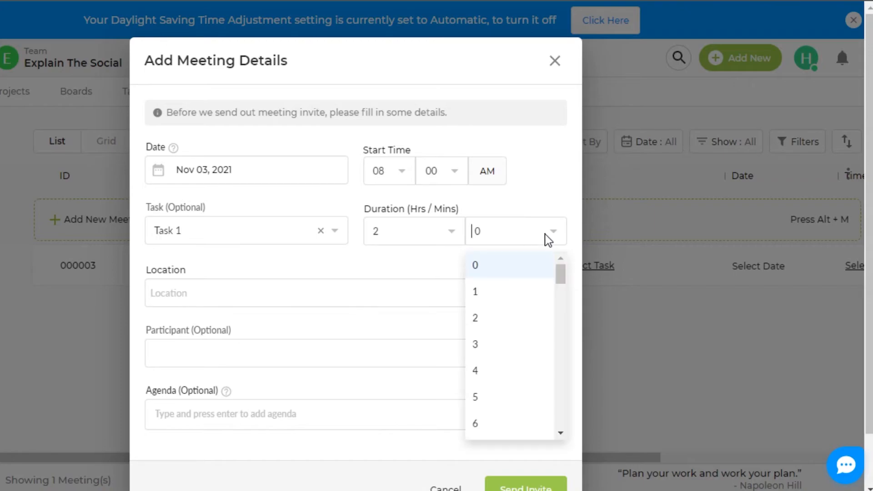
click(359, 294)
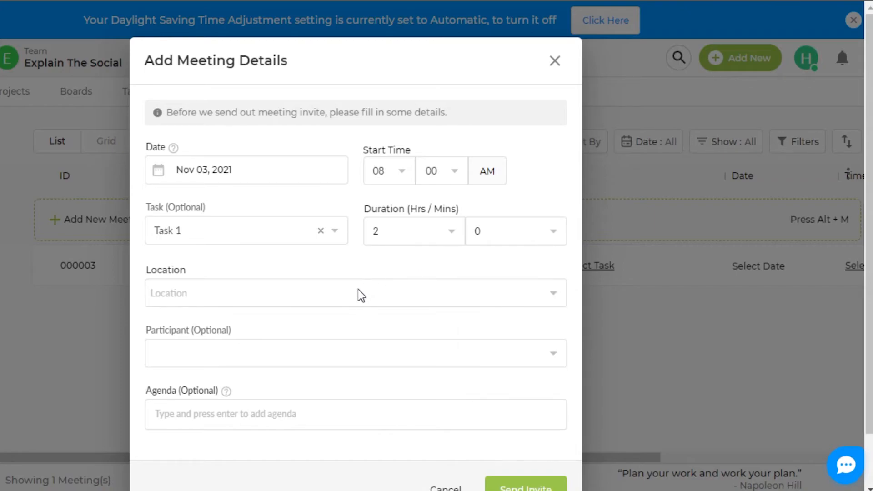
Add "newyork" as the meeting's location.
click(231, 295)
text(newyo)
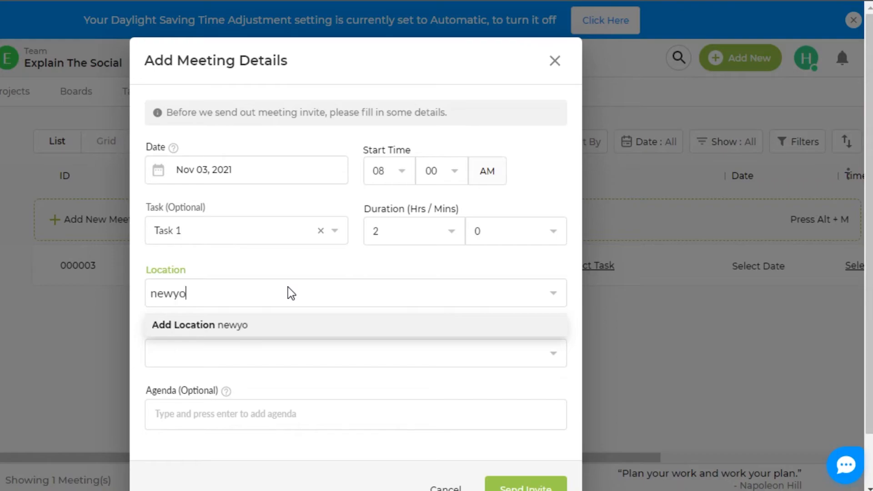
text(rk)
click(200, 324)
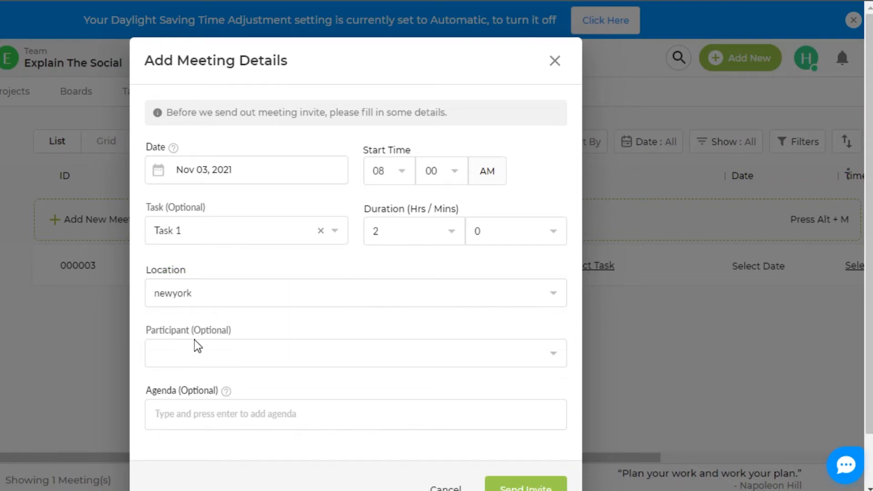
Enter the agenda "we are going to discuss the goals" without adding participants, and send the meeting invite.
click(408, 365)
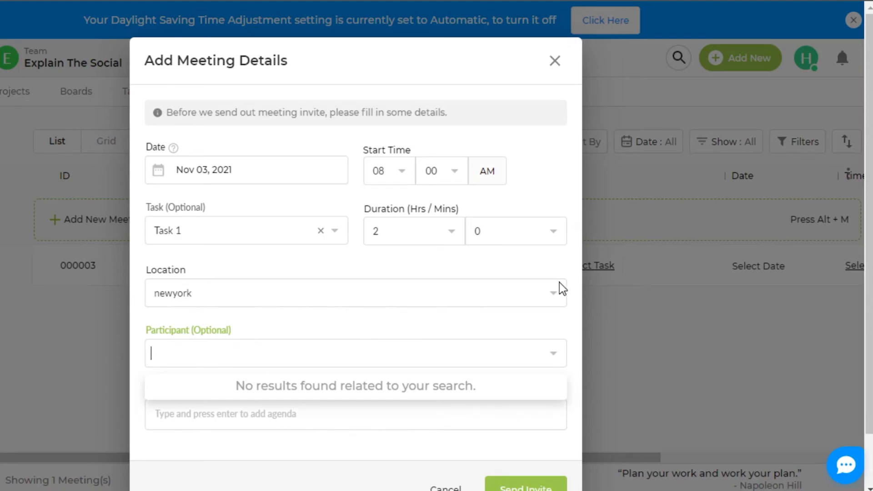
click(438, 422)
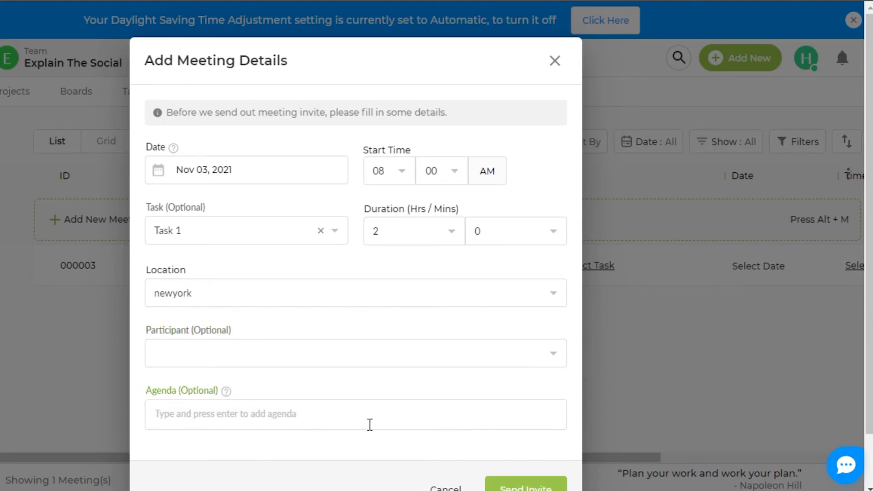
text(we are going to discuss the goals)
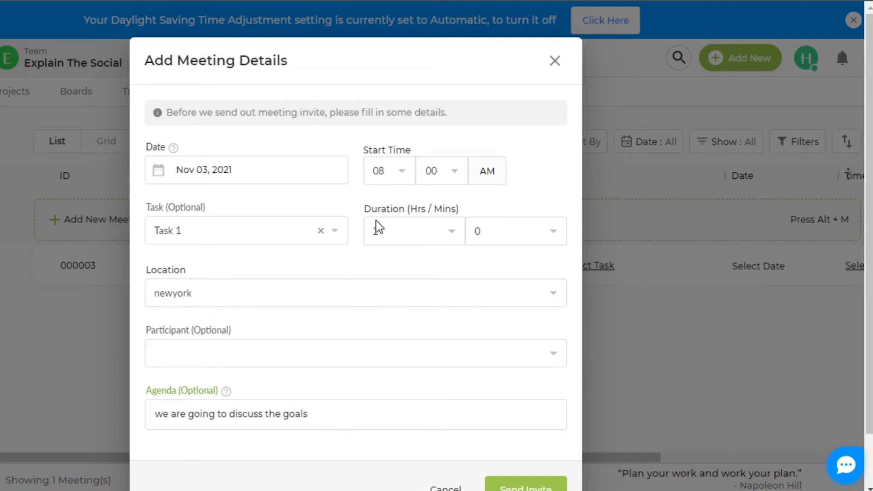
click(523, 484)
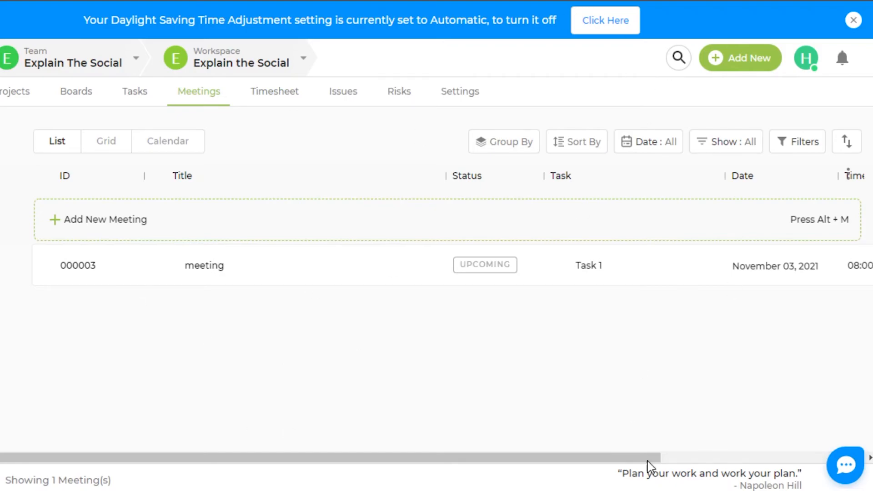
Review the new meeting's remaining list columns and its entry in the monthly calendar view.
drag(282, 458, 517, 455)
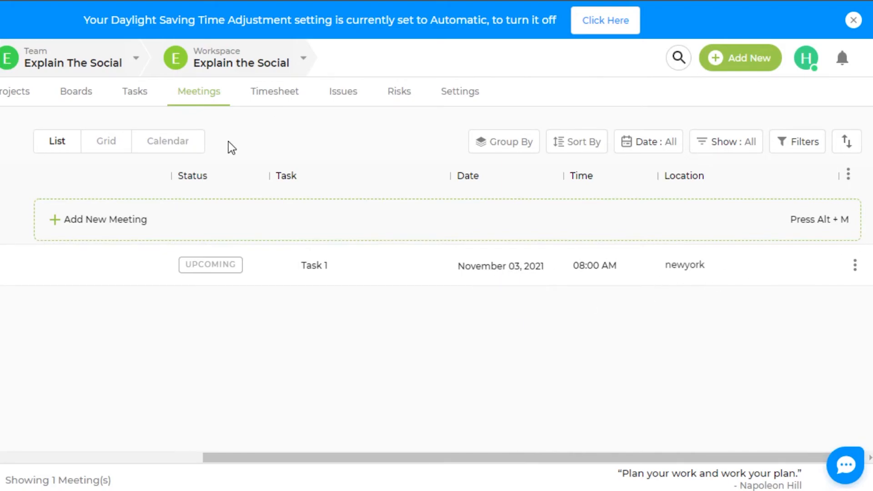
click(106, 144)
click(157, 141)
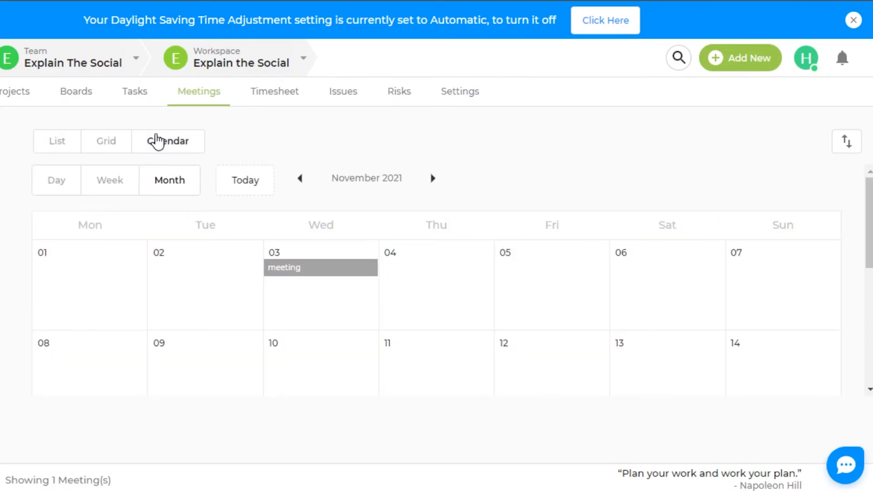
scroll(868, 223, down, 5)
scroll(868, 223, up, 5)
scroll(476, 272, down, 2)
scroll(431, 218, up, 2)
Look through the workspace's Timesheet, Issues and Risks sections.
click(286, 100)
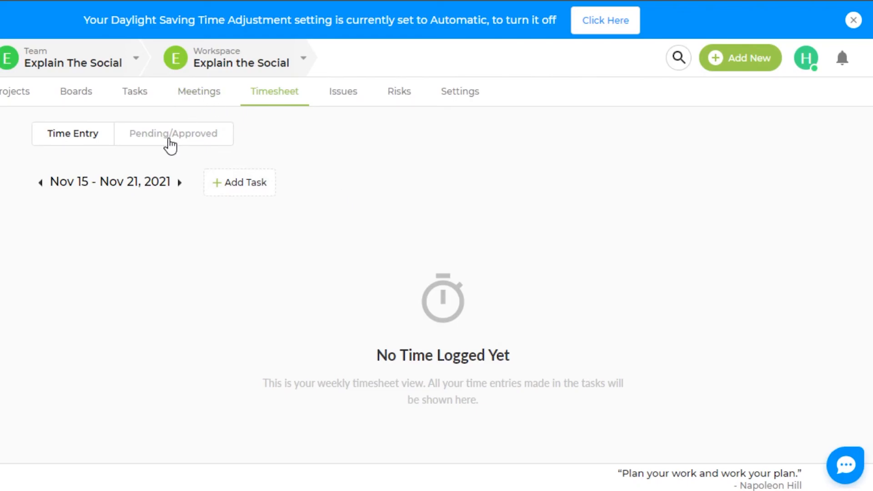
click(341, 103)
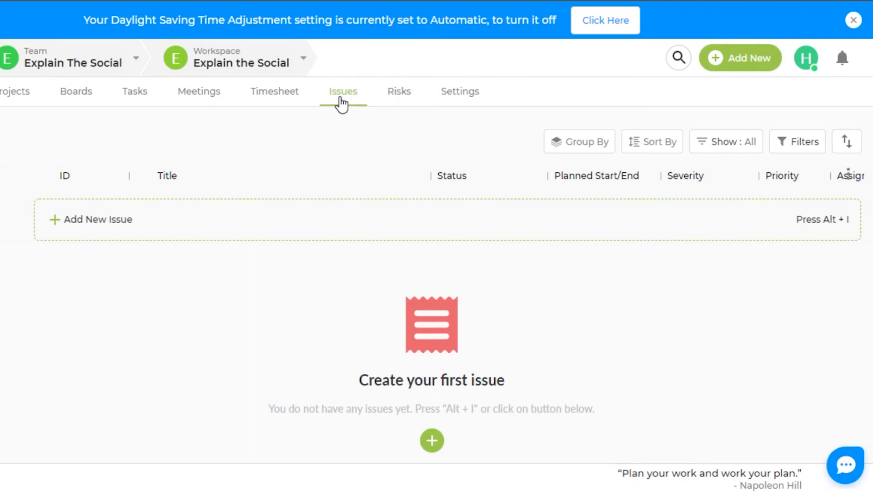
click(400, 92)
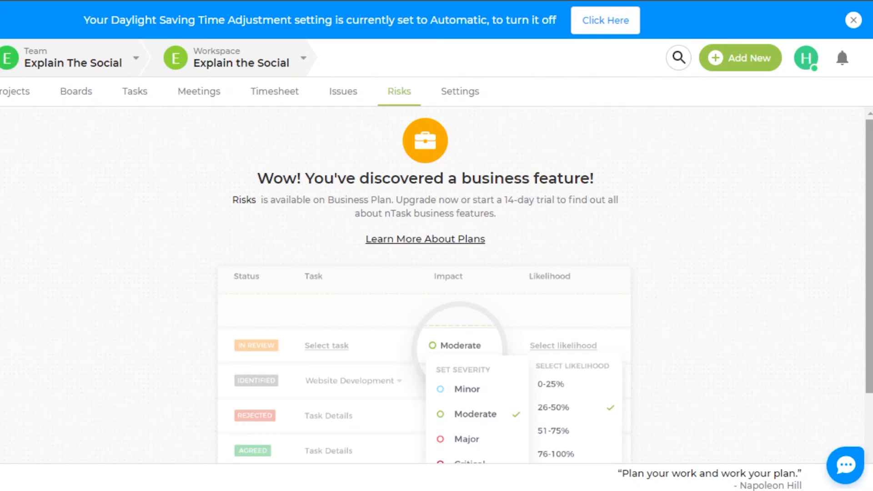
scroll(425, 282, down, 3)
scroll(425, 281, up, 3)
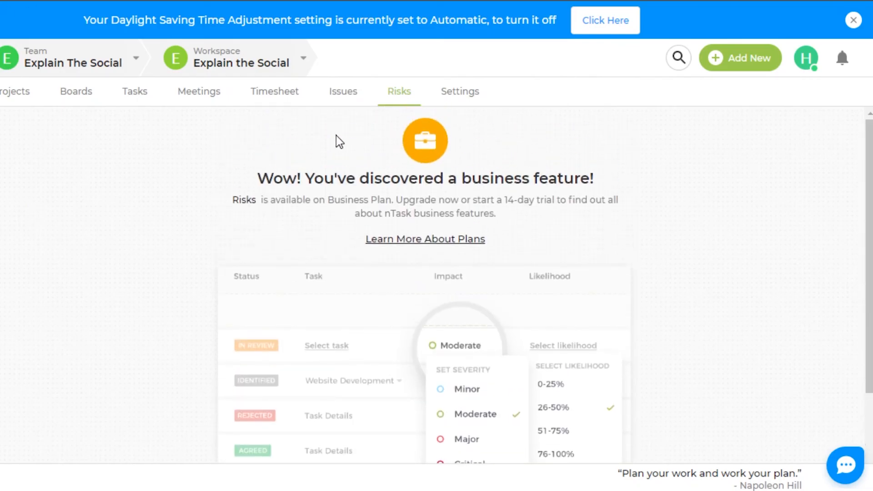
Revisit the Projects, Boards and Tasks sections of the workspace.
click(8, 94)
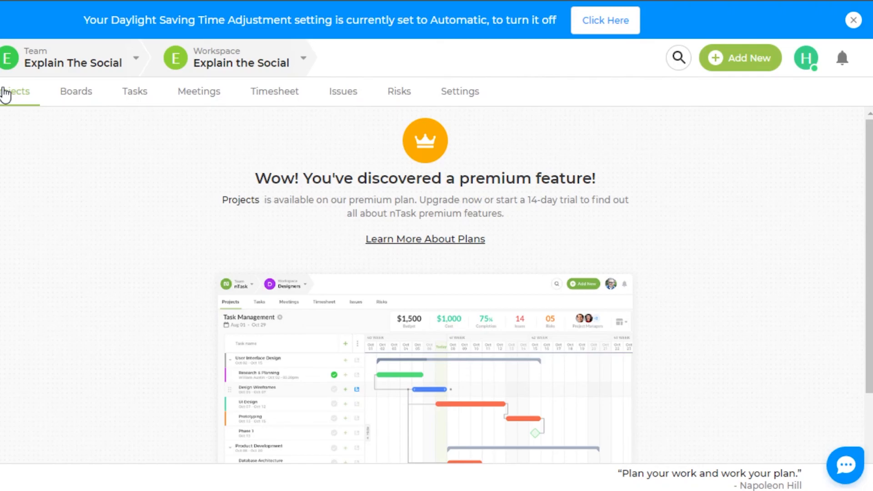
click(69, 108)
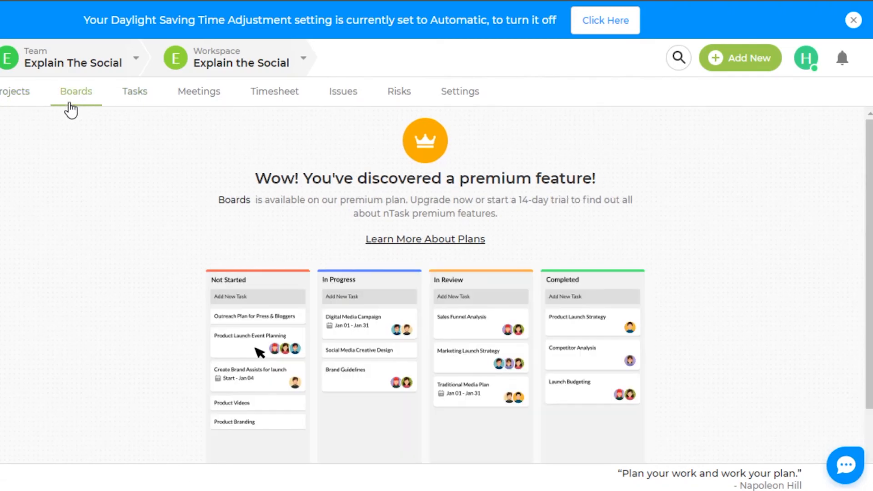
click(132, 90)
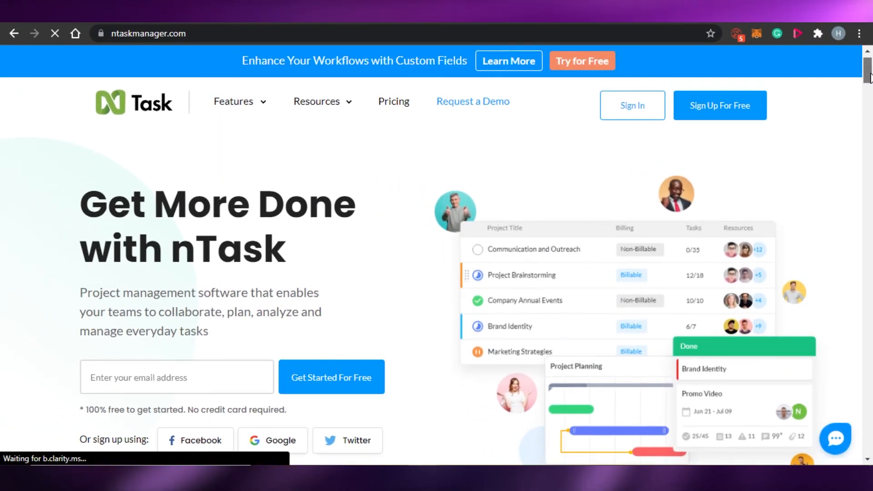
Look over the home page of the nTask website at ntaskmanager.com.
scroll(869, 104, down, 8)
drag(869, 104, 870, 77)
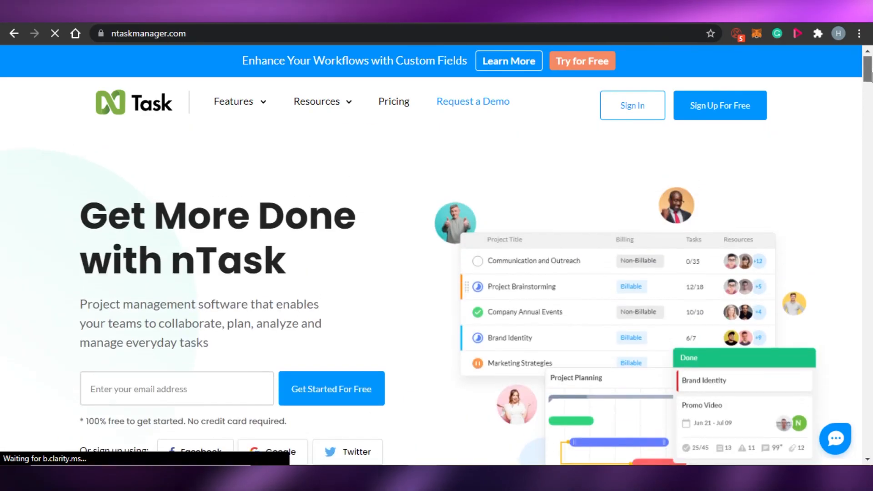